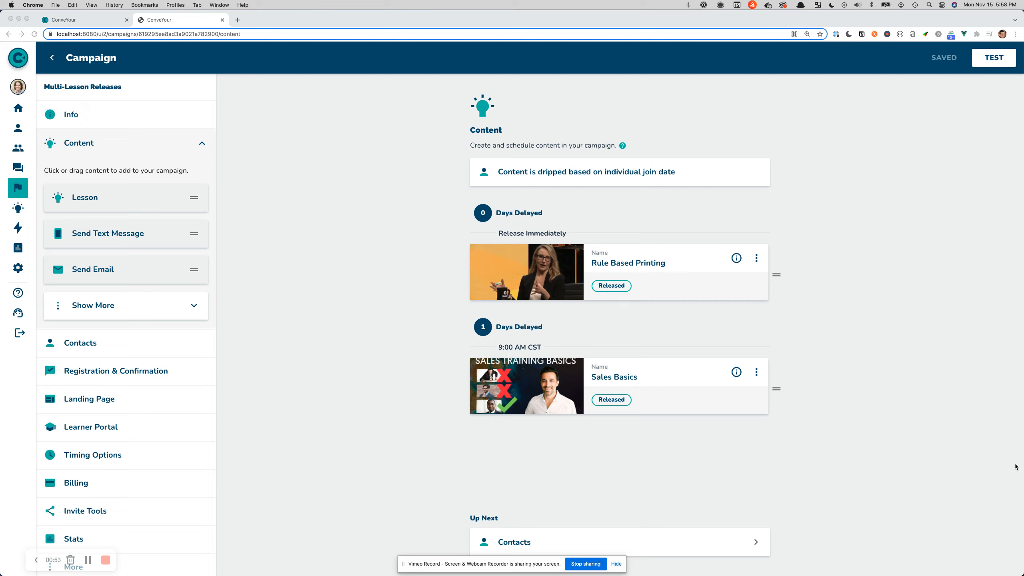
- Open the Sales Basics content and review its release schedule, main lesson and extra lessons
click(323, 357)
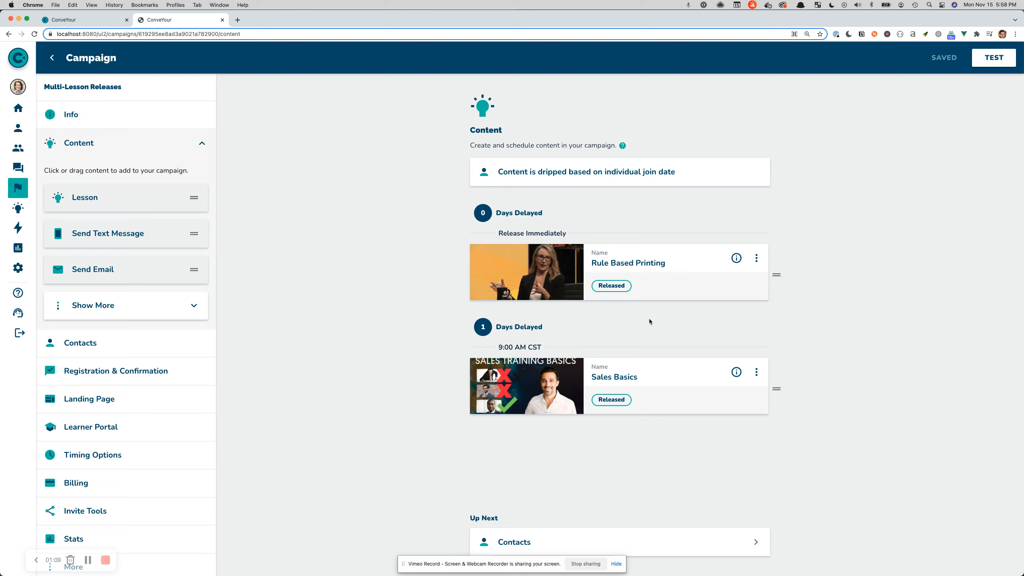
click(617, 382)
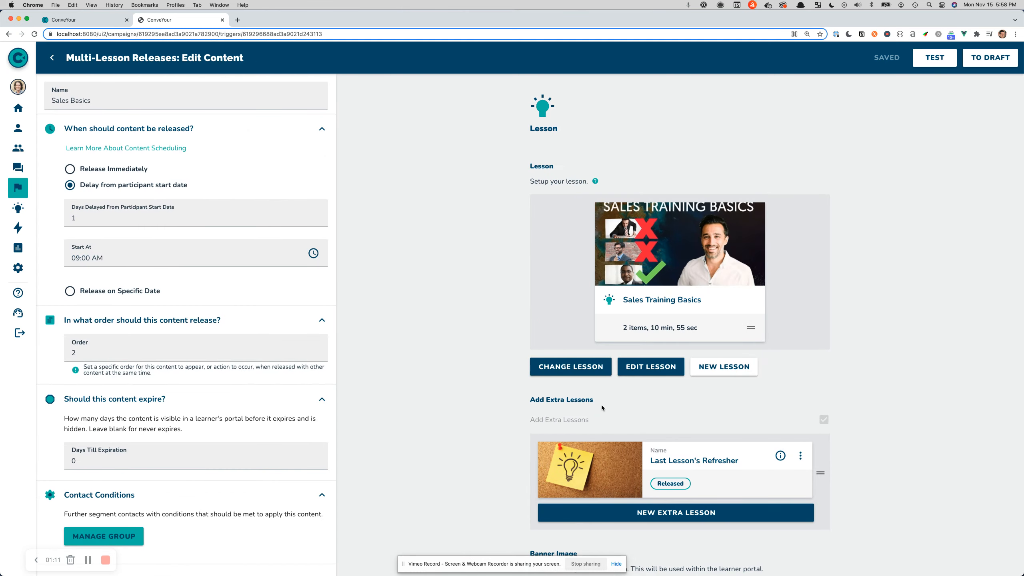
scroll(486, 430, down, 5)
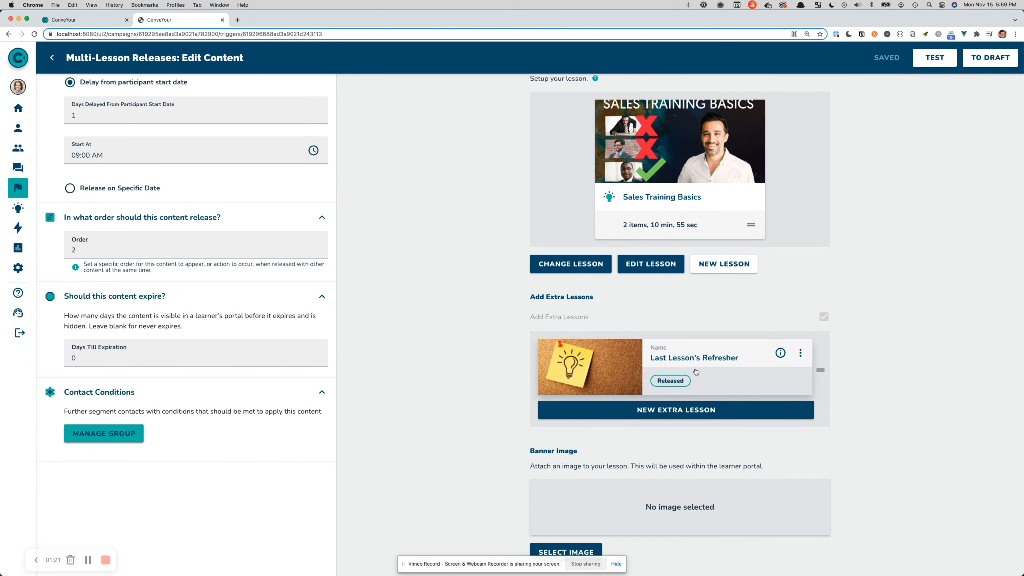
scroll(700, 253, up, 2)
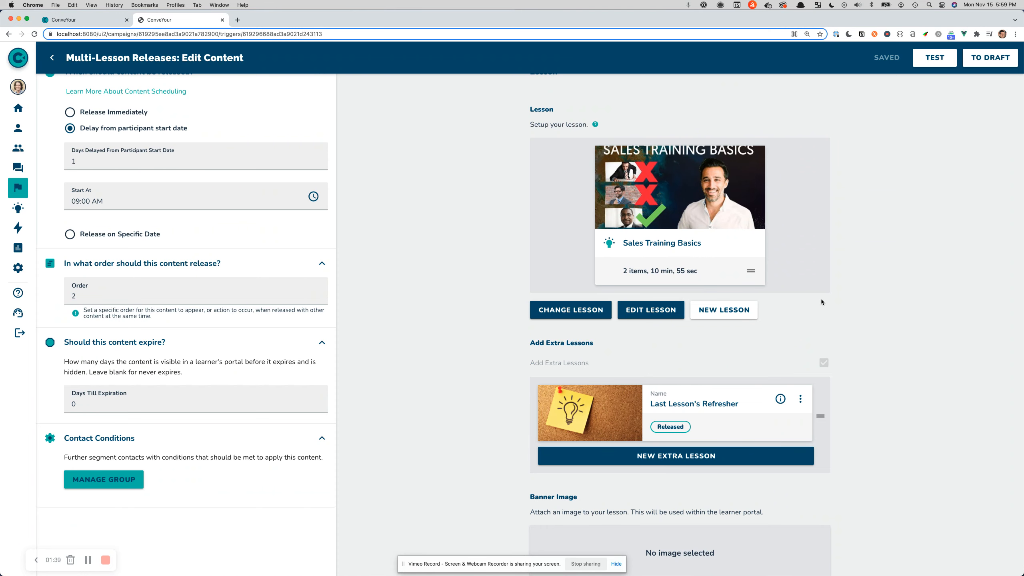
click(85, 16)
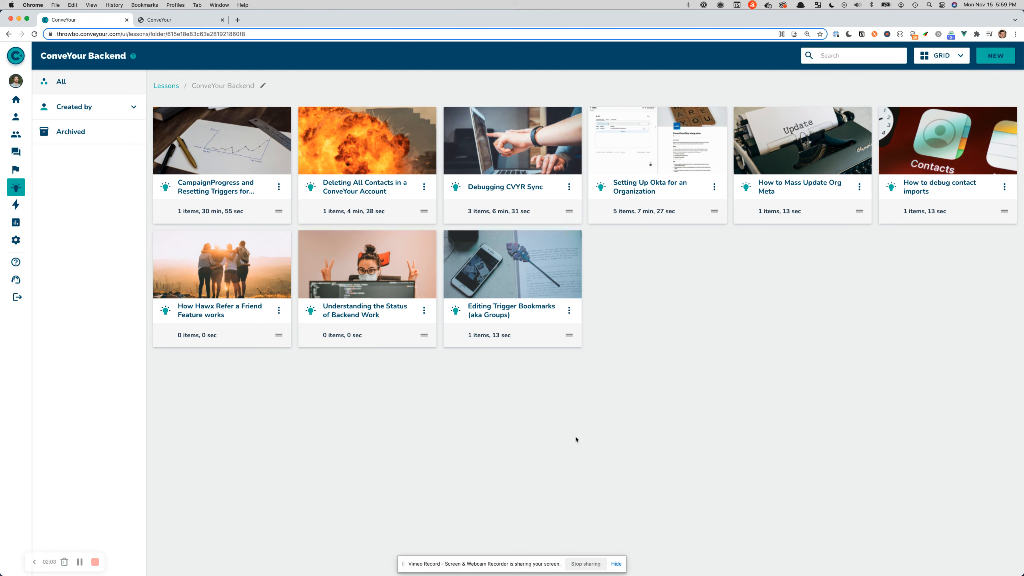
click(178, 20)
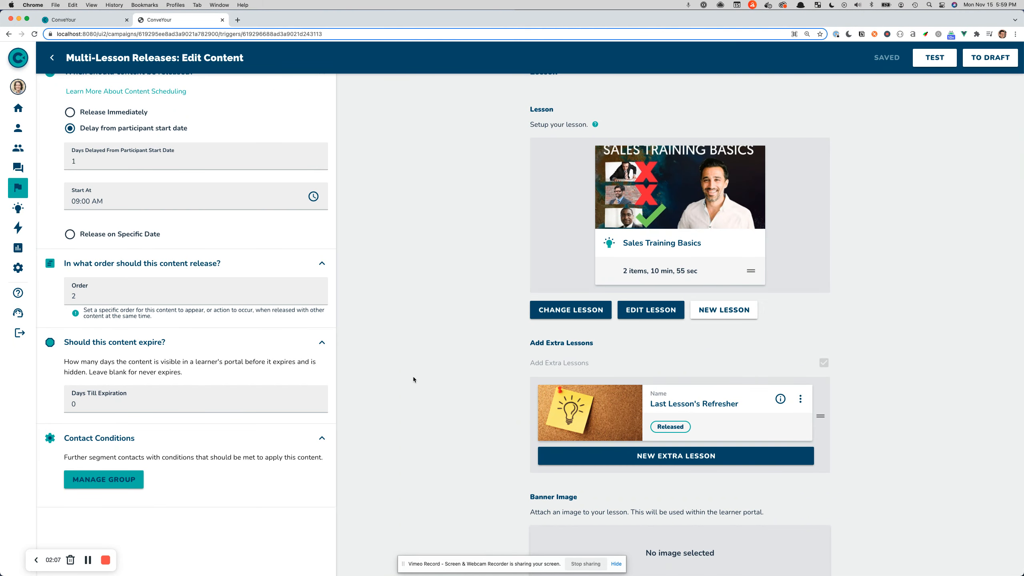
- Open the extra lesson Last Lesson's Refresher to view its settings, and return to the campaign content list
click(692, 410)
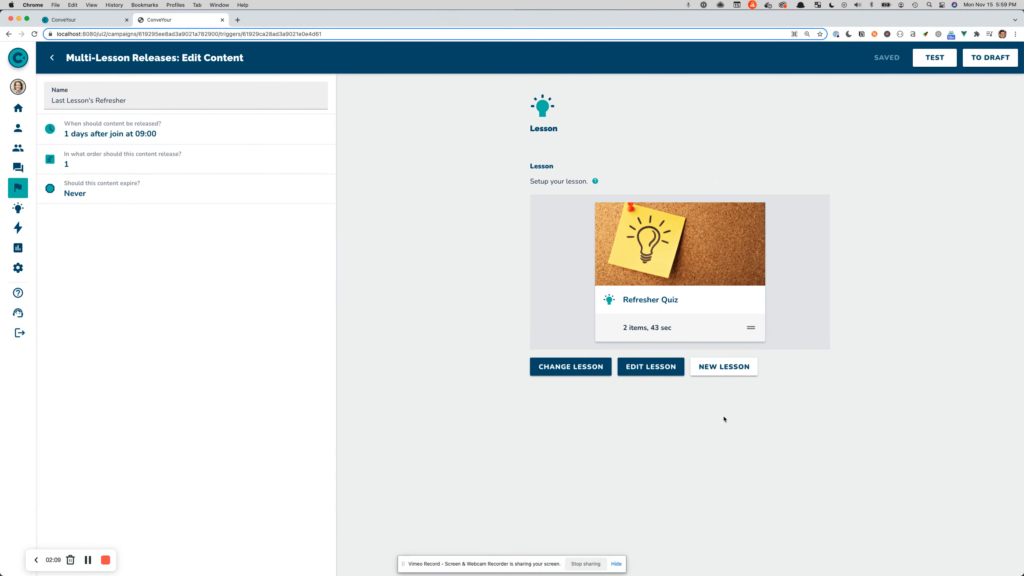
click(57, 61)
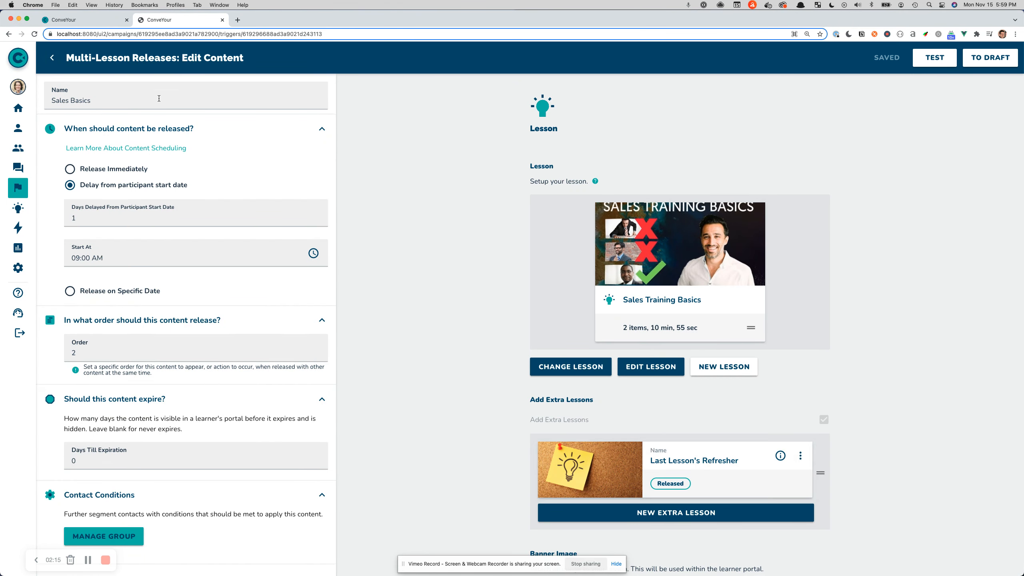
click(53, 59)
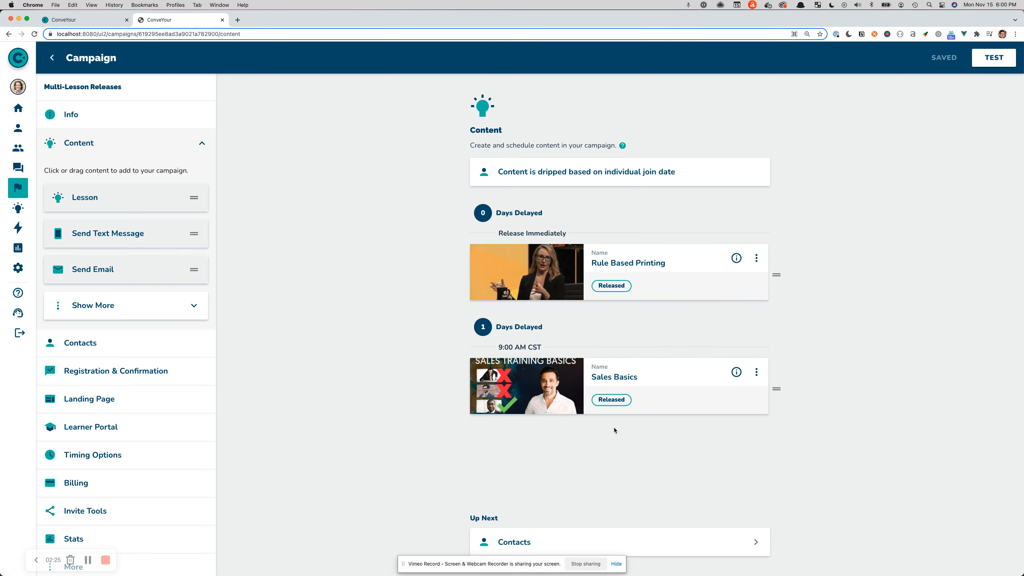
- Reopen Sales Basics to review its main lesson alongside its extra lesson, and go back to the campaign content list
click(605, 399)
scroll(658, 478, down, 3)
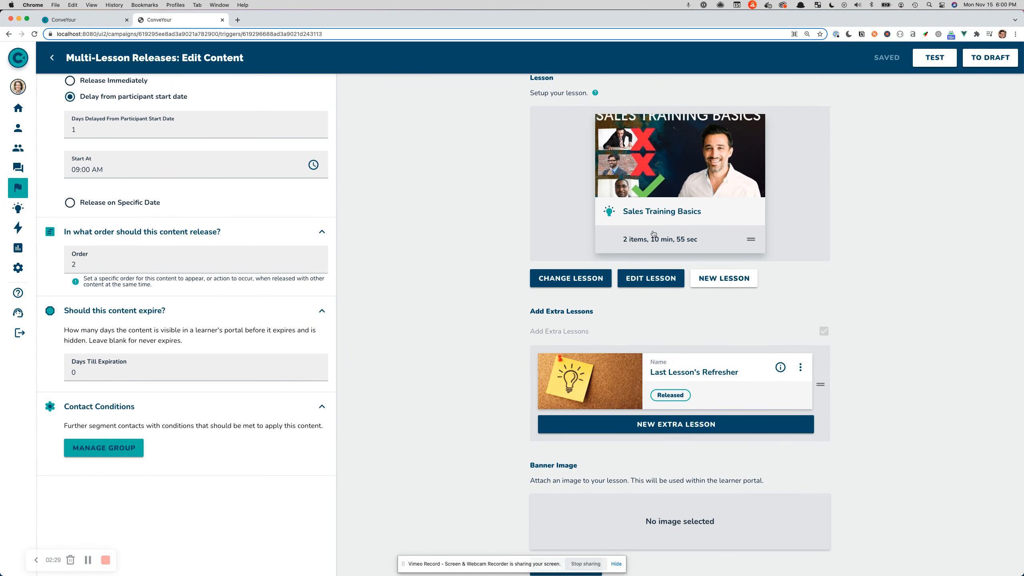
scroll(168, 112, up, 3)
click(55, 59)
- Test the campaign and play through the Sales Basics lesson until it is finished
click(985, 61)
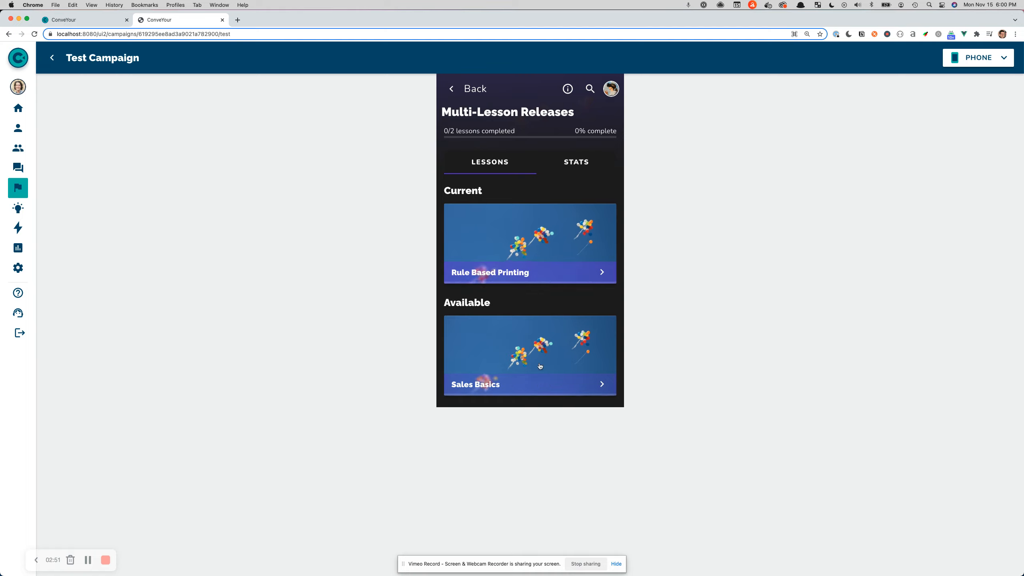
click(513, 369)
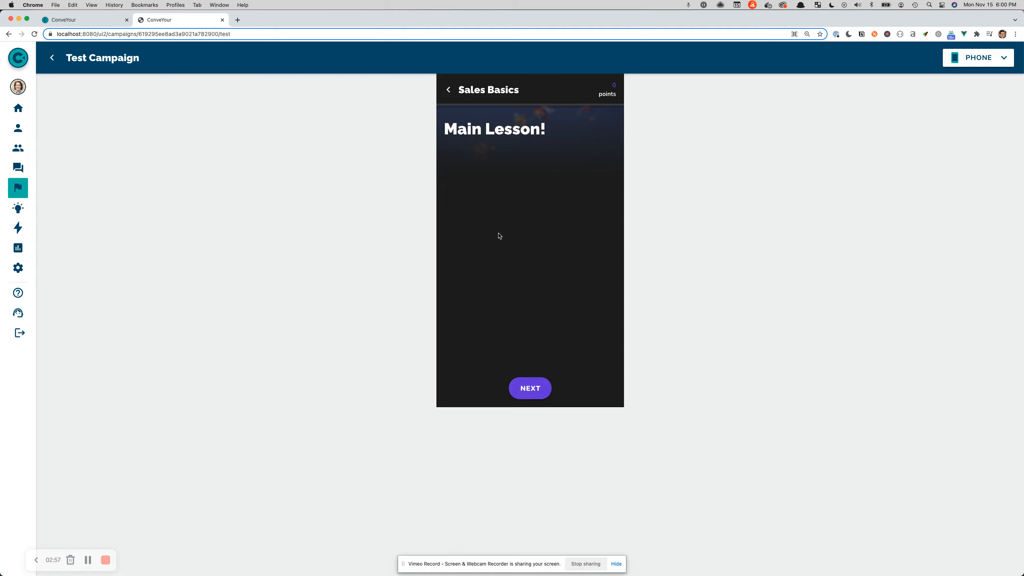
click(530, 389)
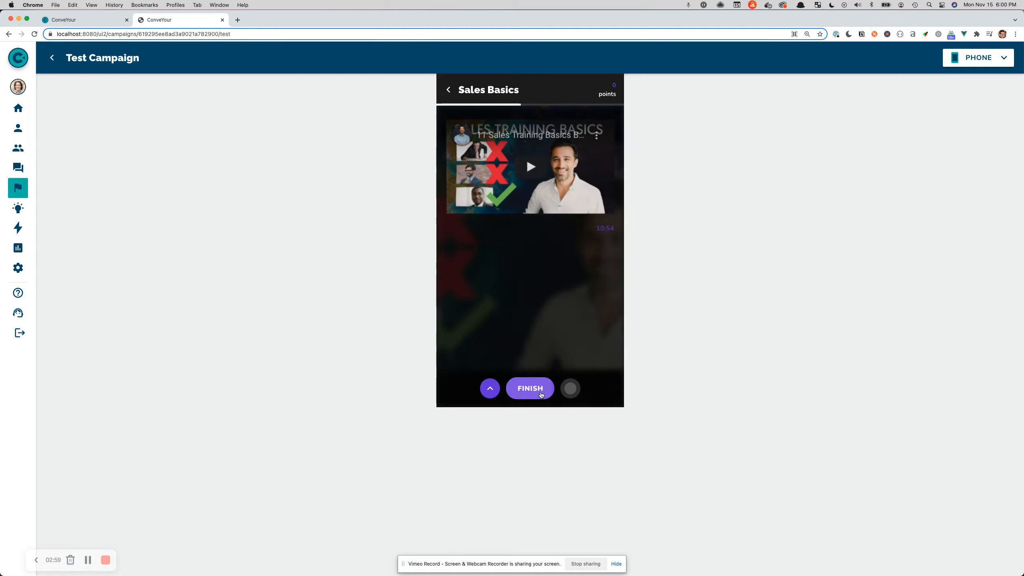
click(530, 388)
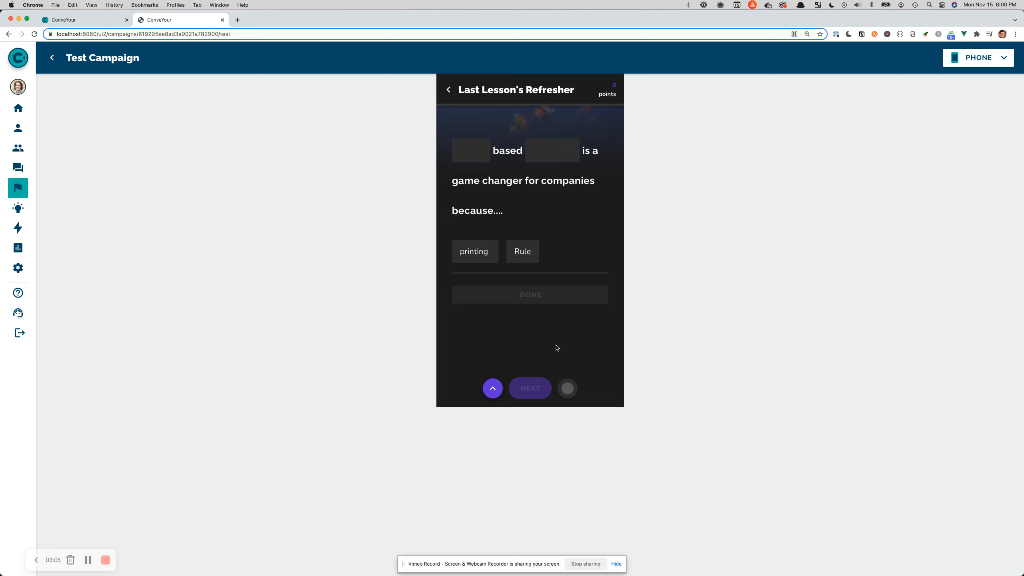
- Revisit the Sales Basics video in the test preview, finish it again and exit to the campaign's lesson list
click(492, 388)
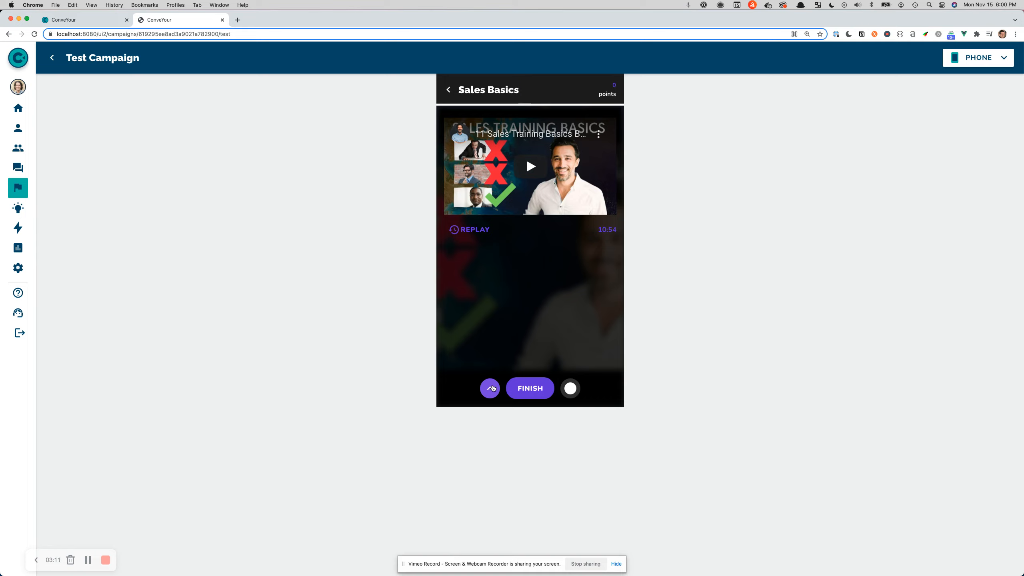
click(492, 389)
click(526, 390)
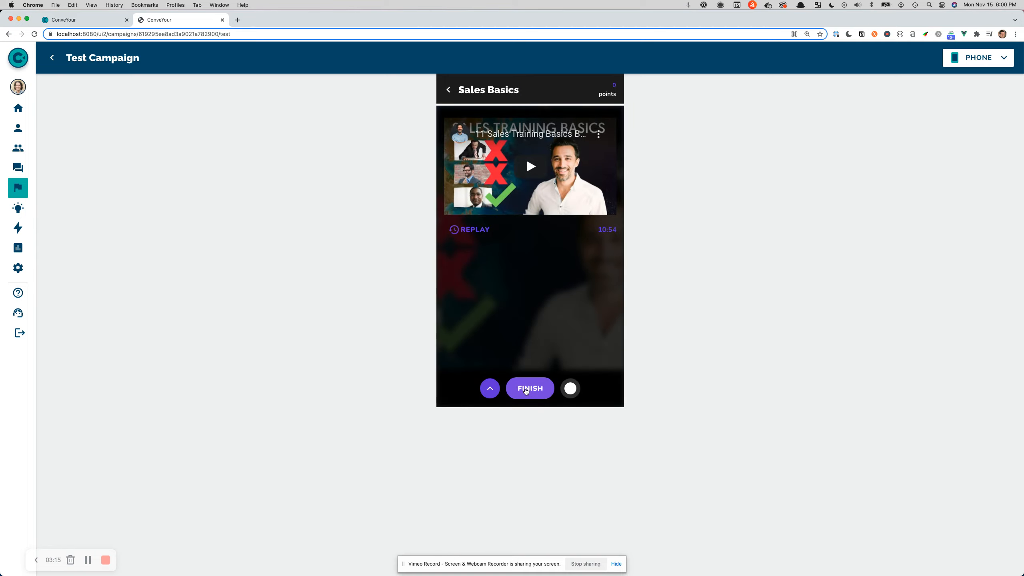
click(526, 389)
click(448, 90)
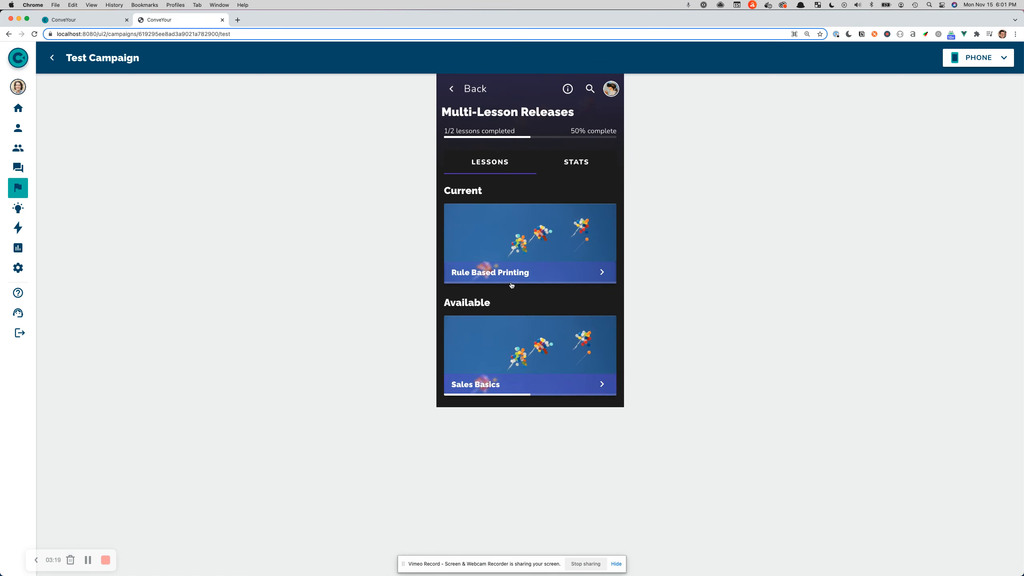
- Resume Sales Basics and complete Last Lesson's Refresher, filling its blanks with "Rule" and "printing"
scroll(528, 365, down, 1)
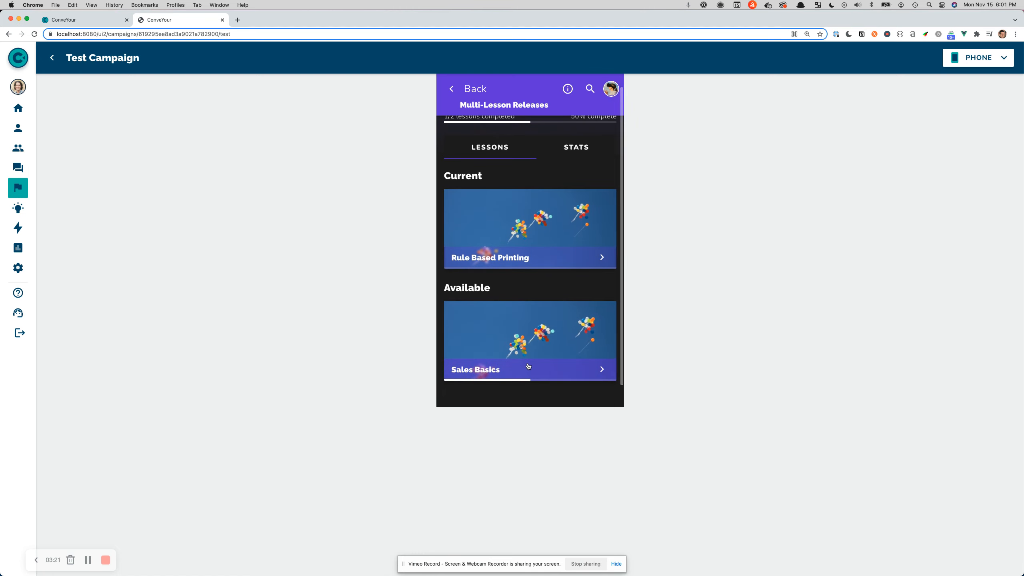
click(528, 366)
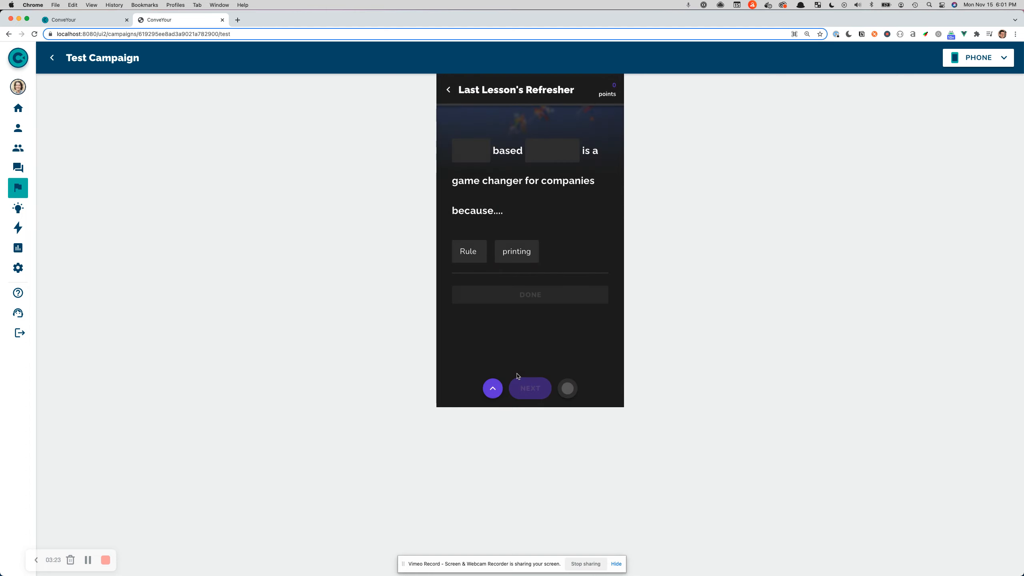
drag(474, 257, 545, 169)
click(533, 296)
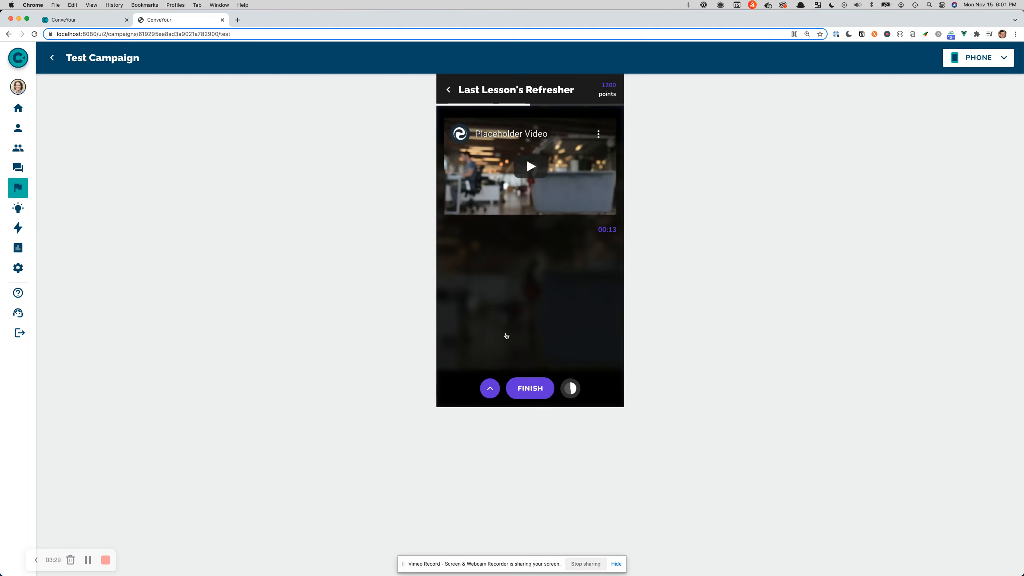
click(518, 382)
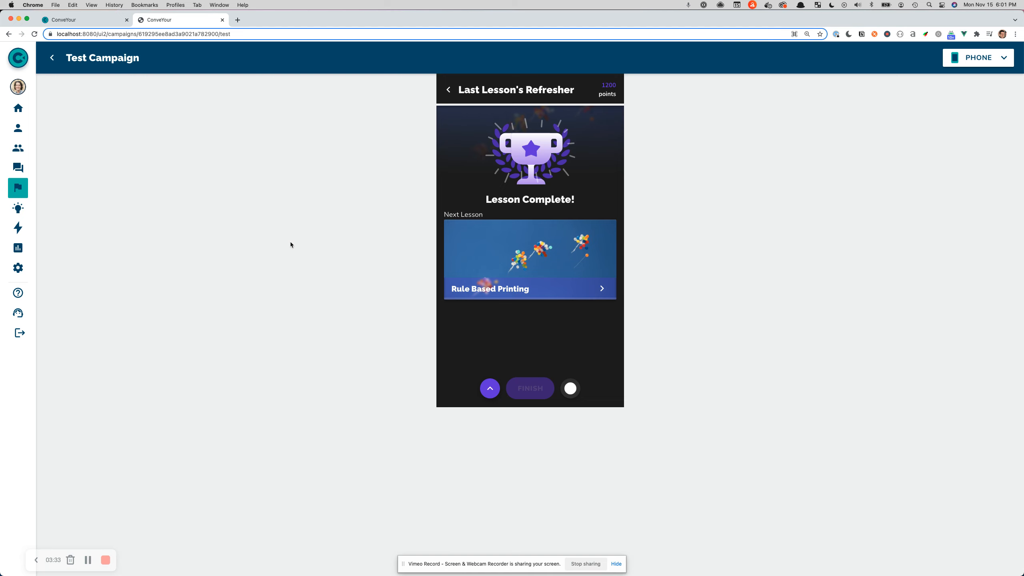
- Exit the campaign test and inspect the items of the Sales Training Basics lesson in its editor, leaving without saving
click(52, 58)
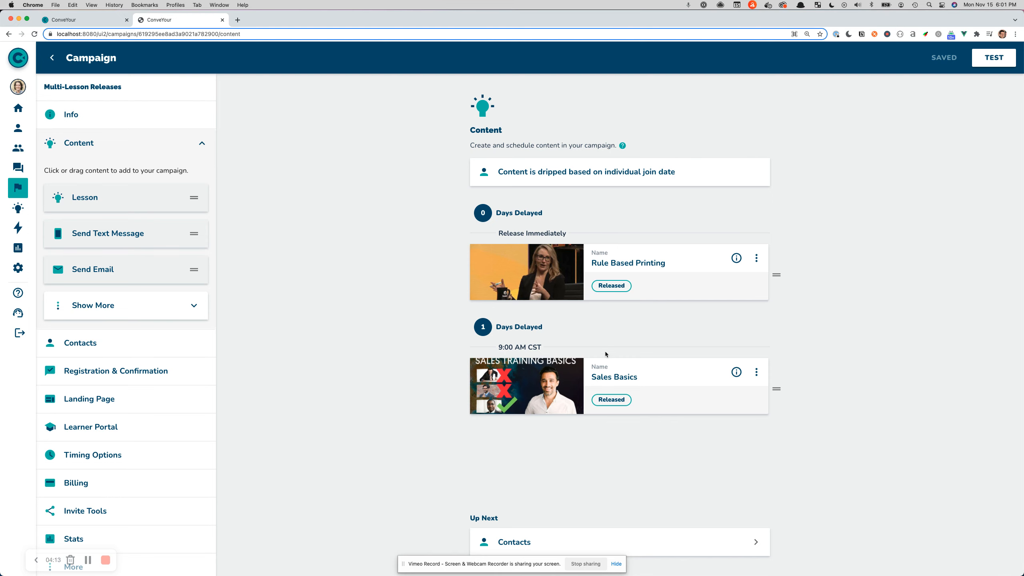
click(633, 384)
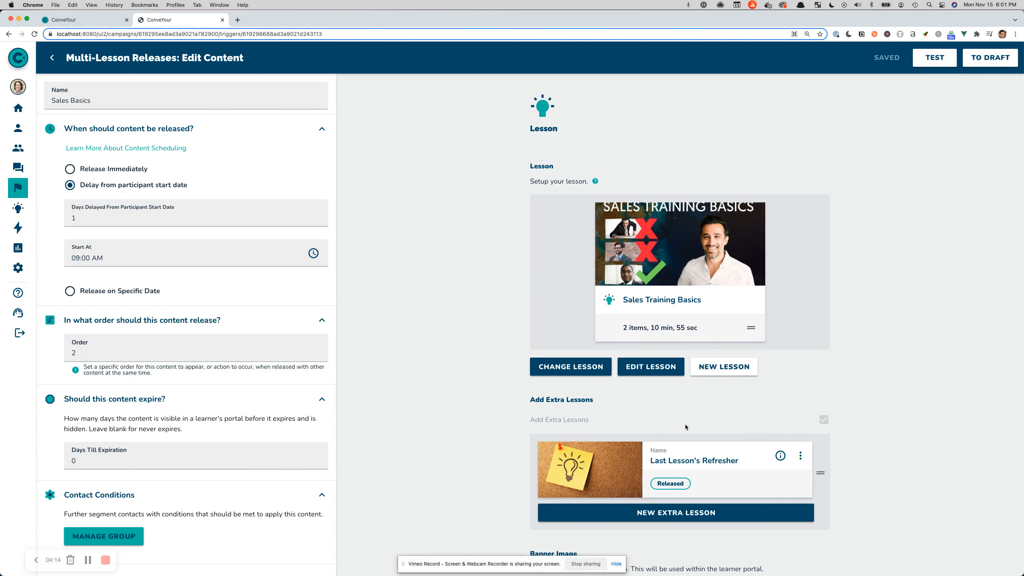
click(657, 368)
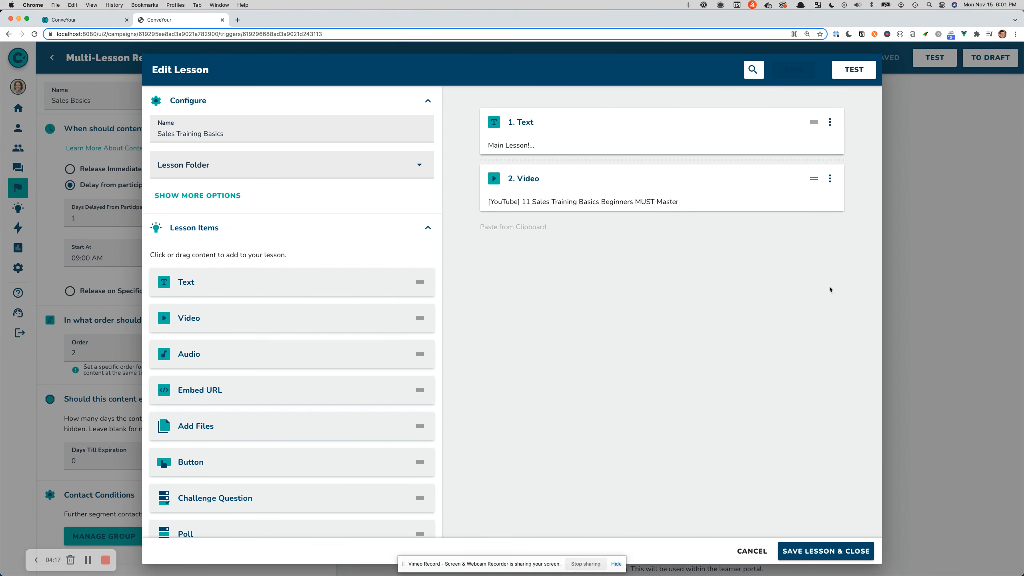
click(753, 551)
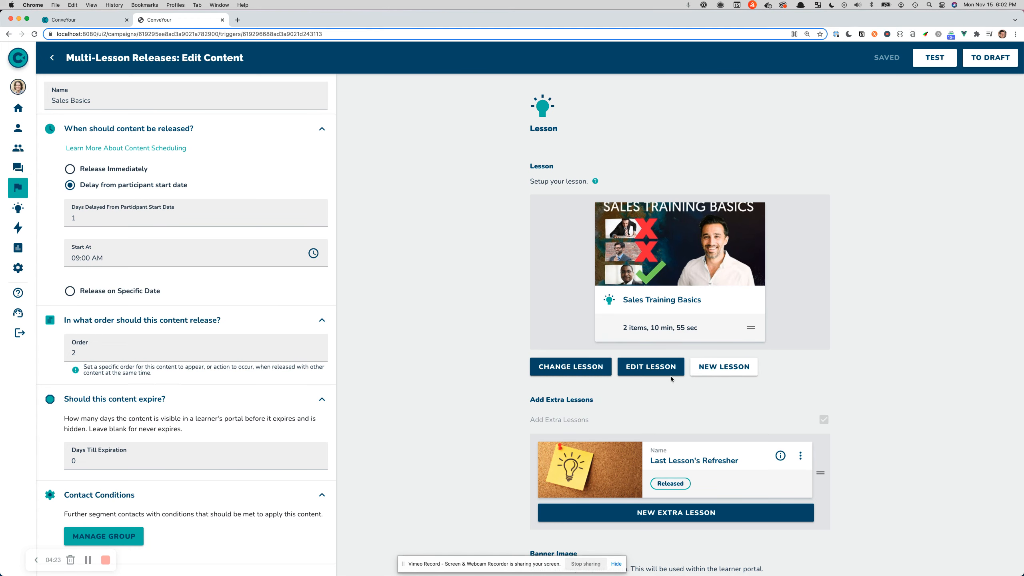
- Inspect the lesson used by Last Lesson's Refresher in its editor, cancel editing and return to the Sales Basics content
click(694, 464)
click(647, 367)
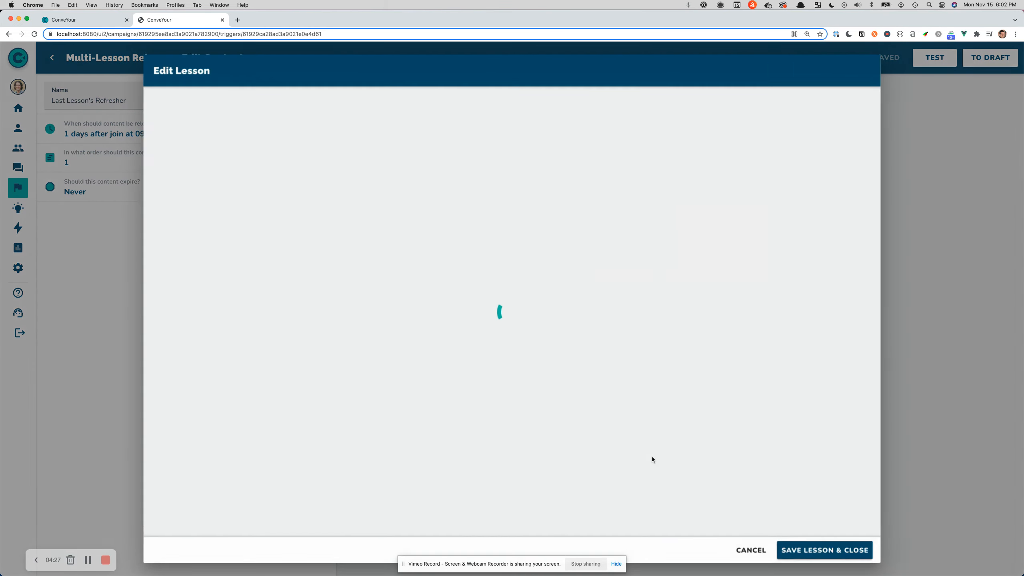
click(752, 551)
click(48, 63)
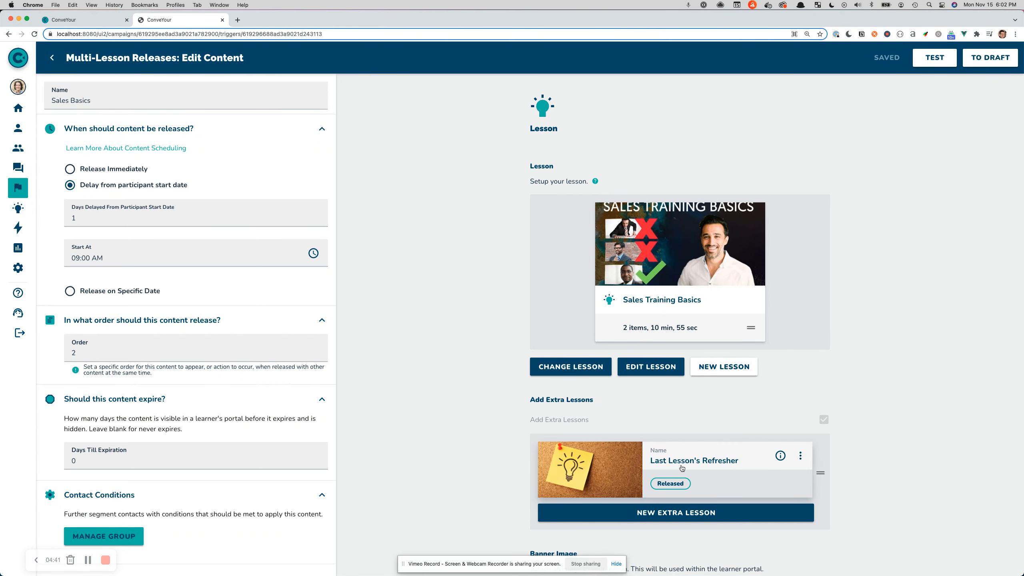
- Go back to the campaign content list and open Sales Basics again to view its settings
click(53, 57)
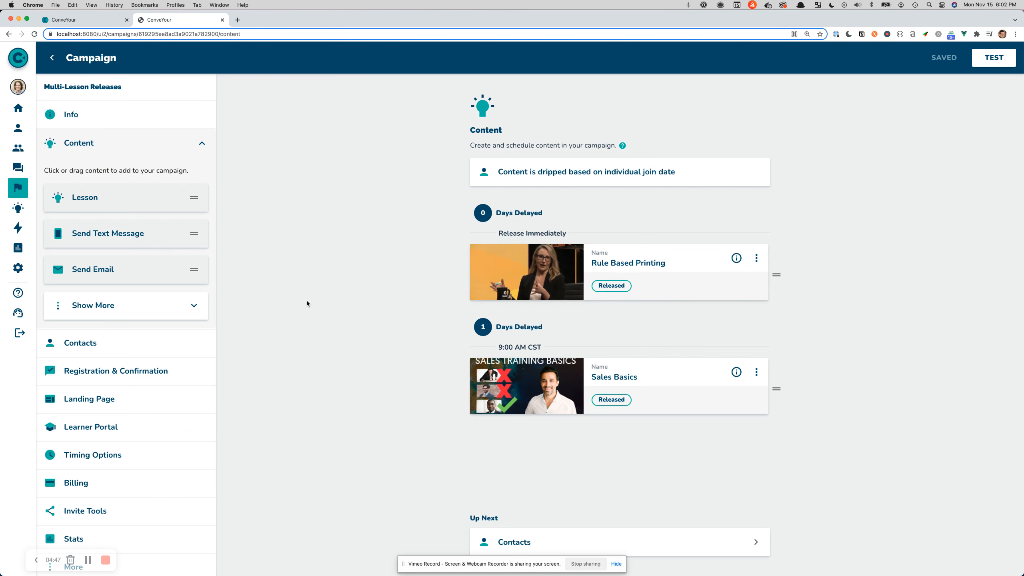
click(579, 362)
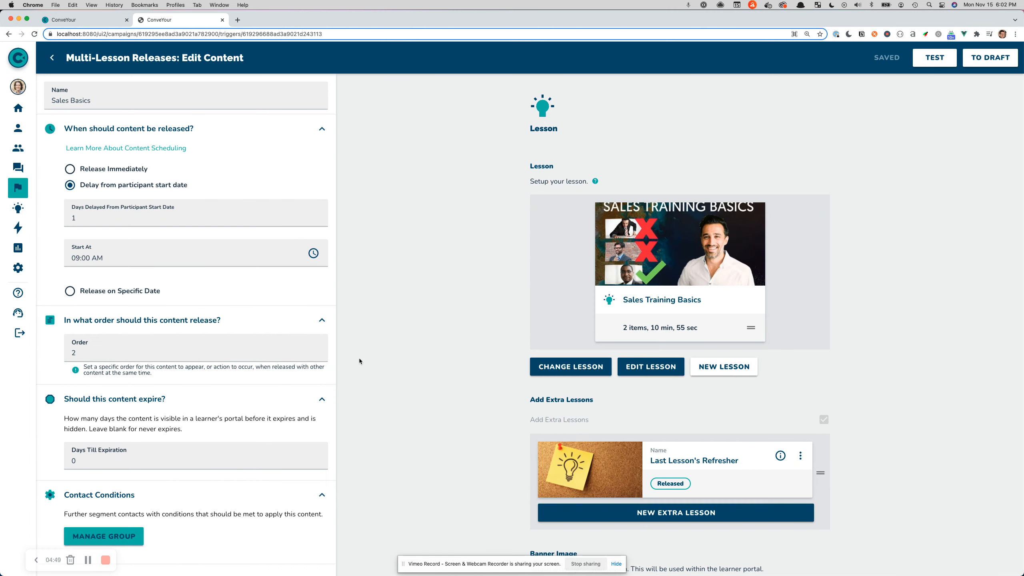